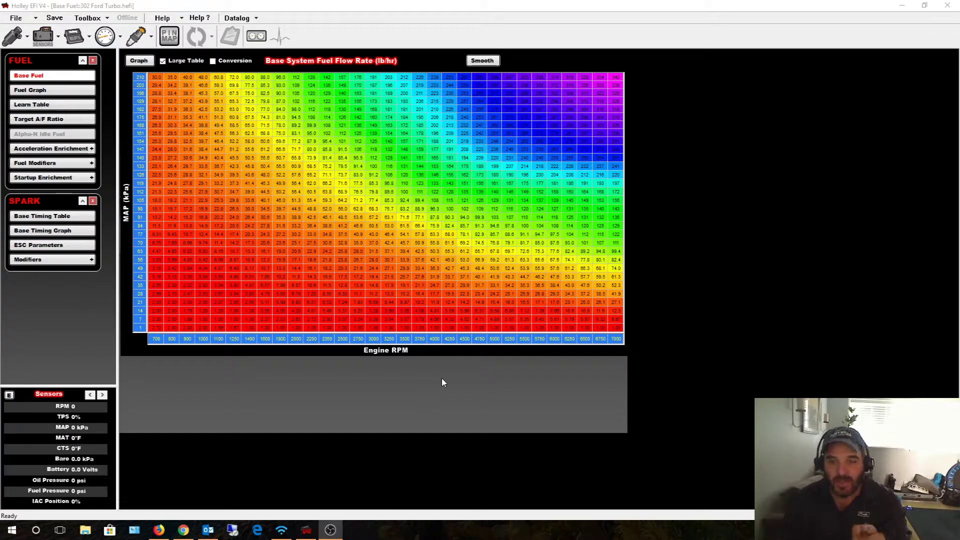
# Bring up the Timing vs Coolant Temperature modifier from Base Timing's Modifiers page
pyautogui.click(140, 39)
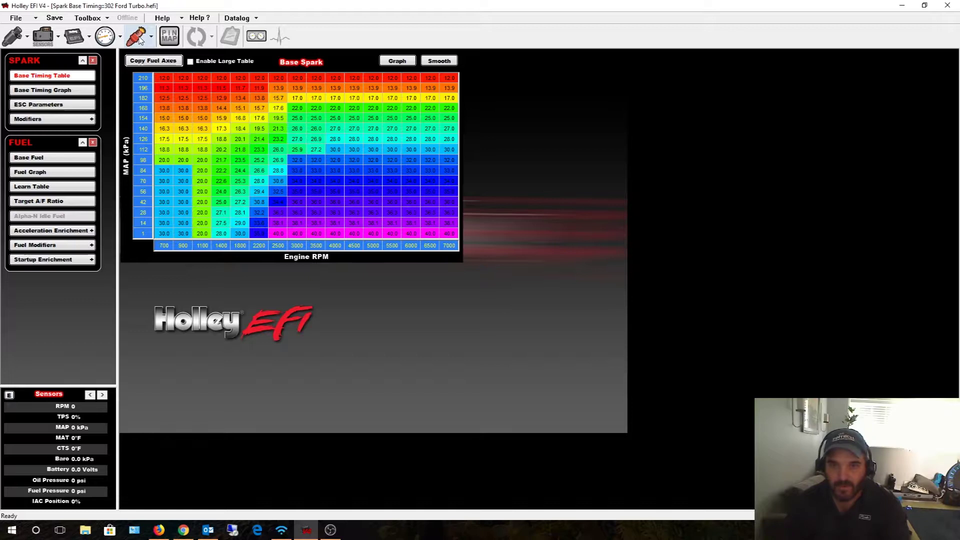
pyautogui.click(50, 119)
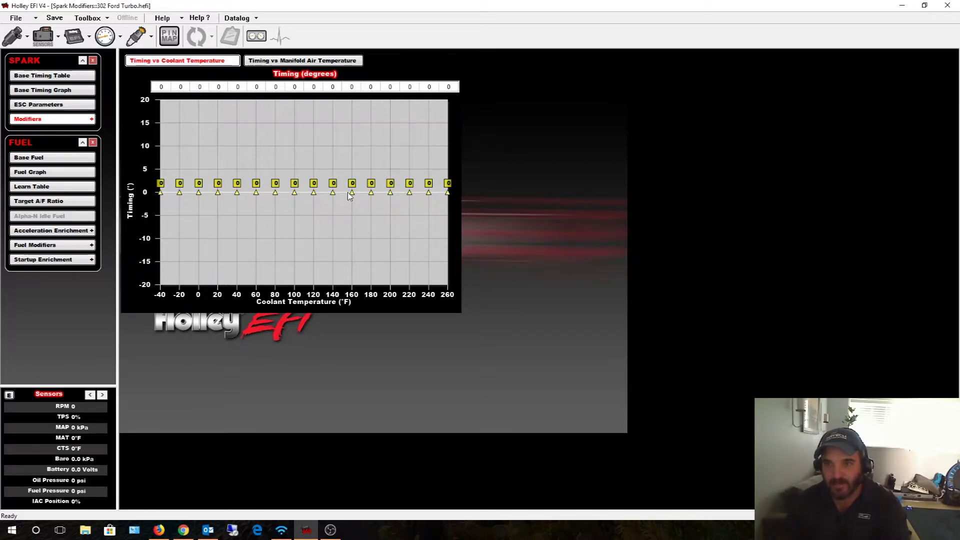
pyautogui.moveTo(333, 195)
pyautogui.moveTo(333, 195)
pyautogui.mouseDown()
pyautogui.moveTo(334, 186)
pyautogui.moveTo(333, 195)
pyautogui.mouseUp()
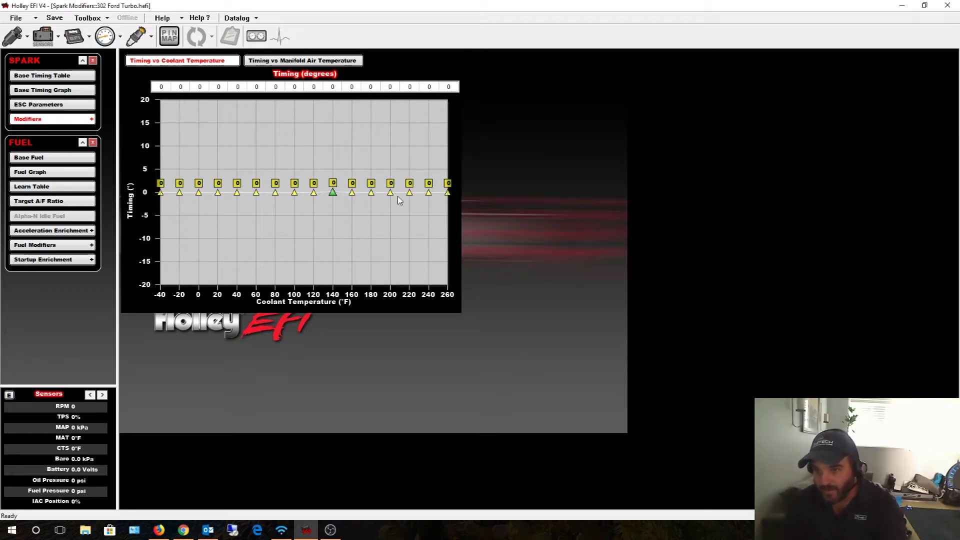
pyautogui.moveTo(409, 198)
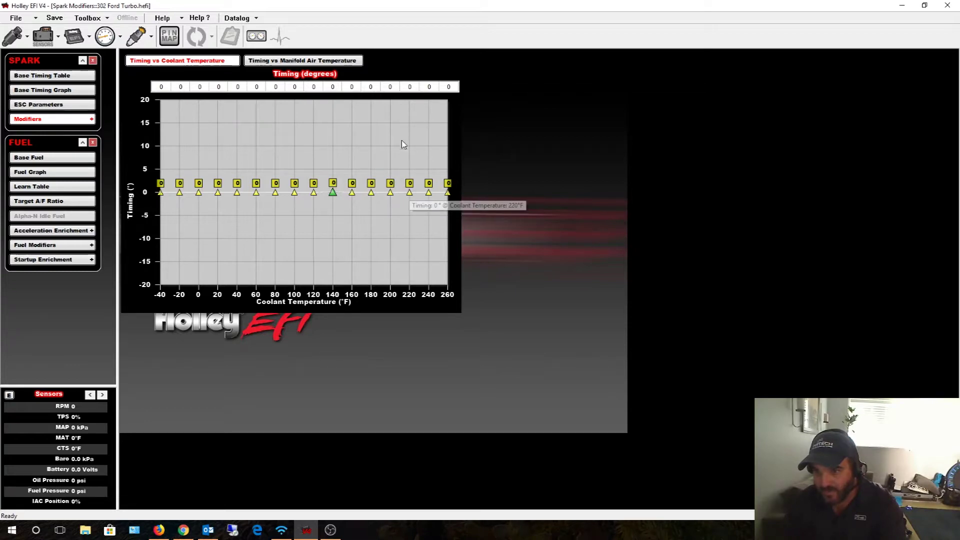
pyautogui.moveTo(409, 194)
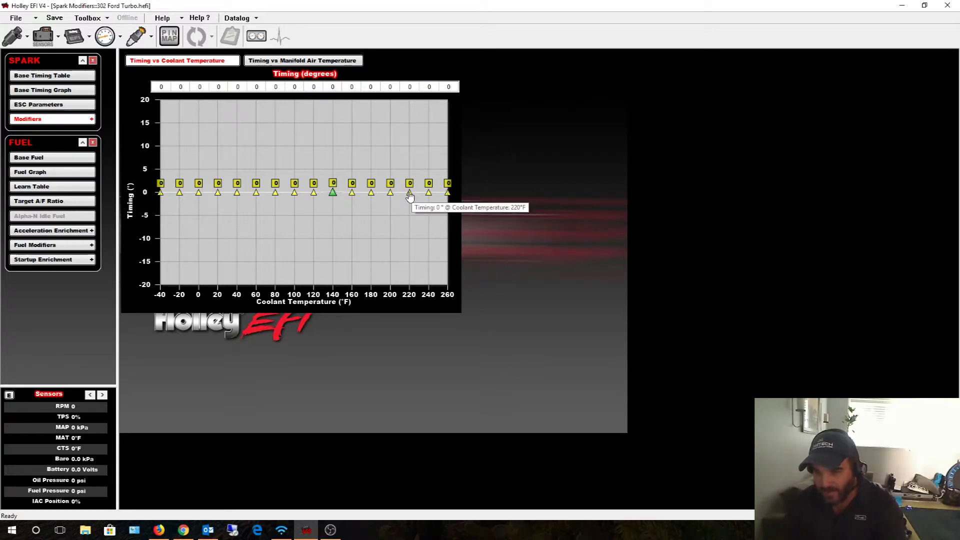
pyautogui.click(412, 88)
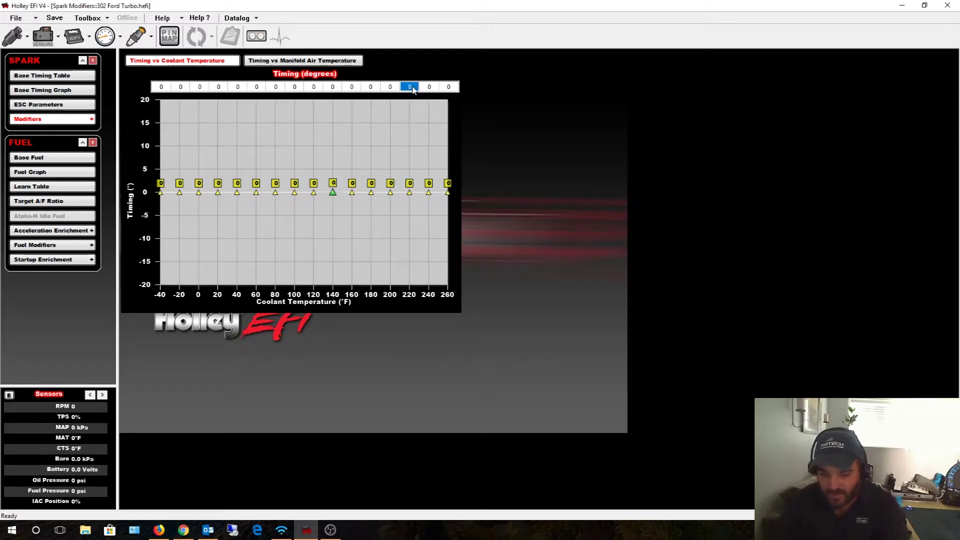
# Set the 220°F coolant temperature timing value to -2 degrees
pyautogui.press('BackSpace')
pyautogui.write('3')
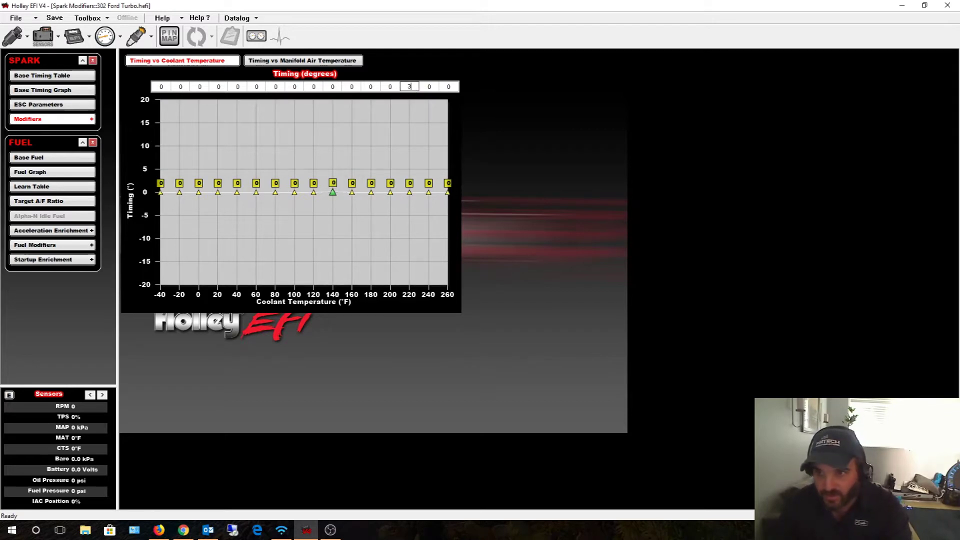
pyautogui.press('Return')
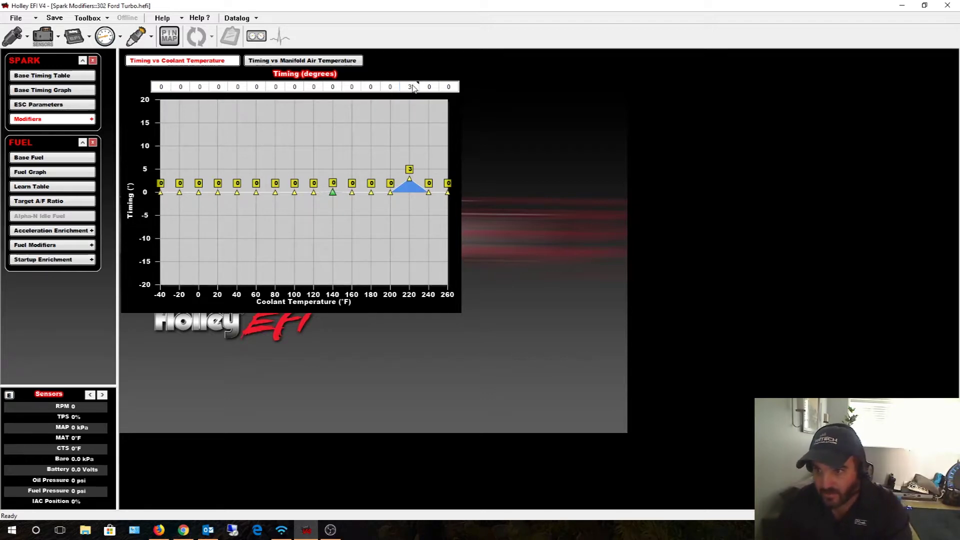
pyautogui.click(409, 88)
pyautogui.click(409, 88)
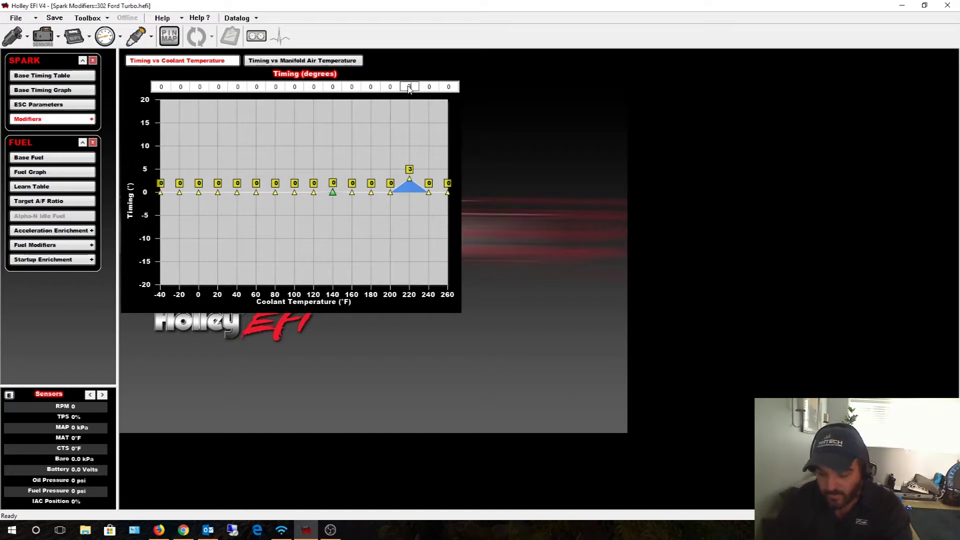
pyautogui.write('-')
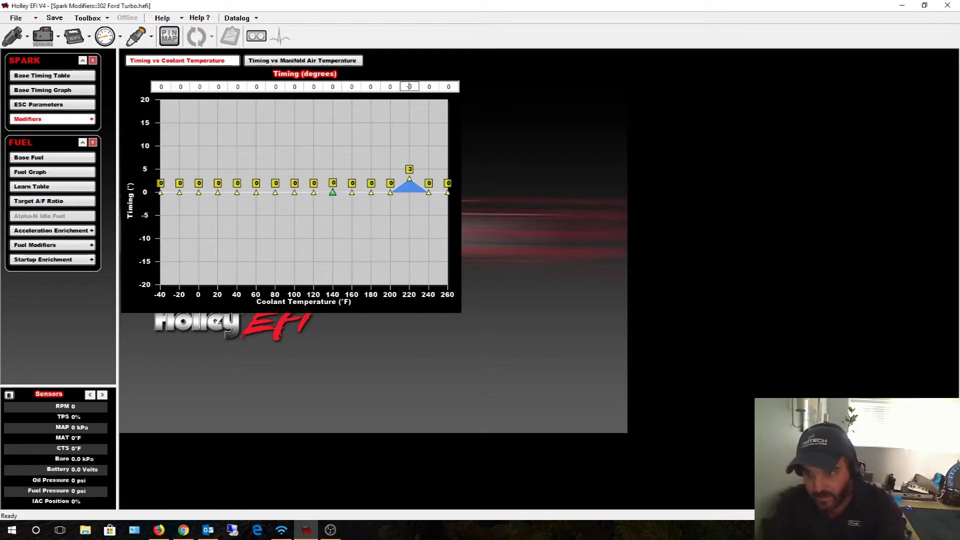
pyautogui.press('Return')
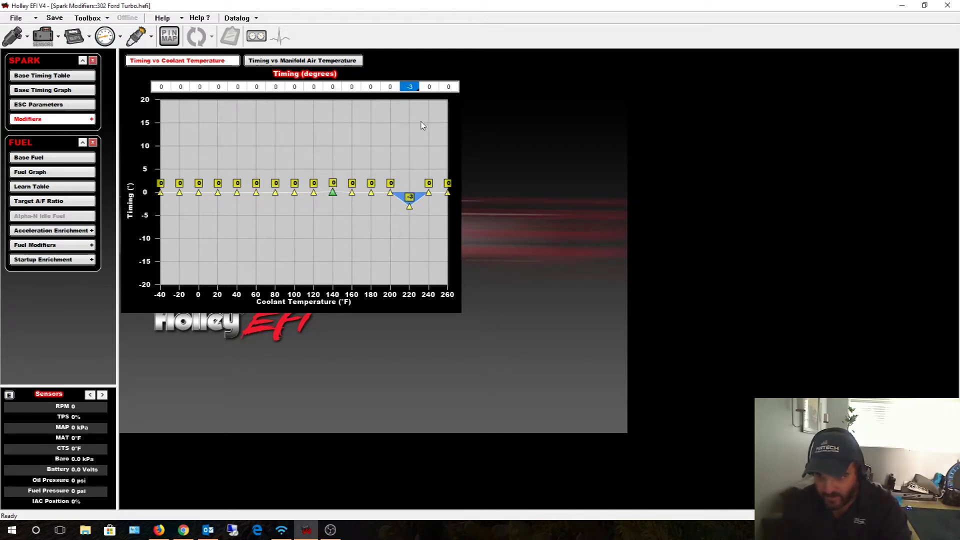
pyautogui.doubleClick(412, 88)
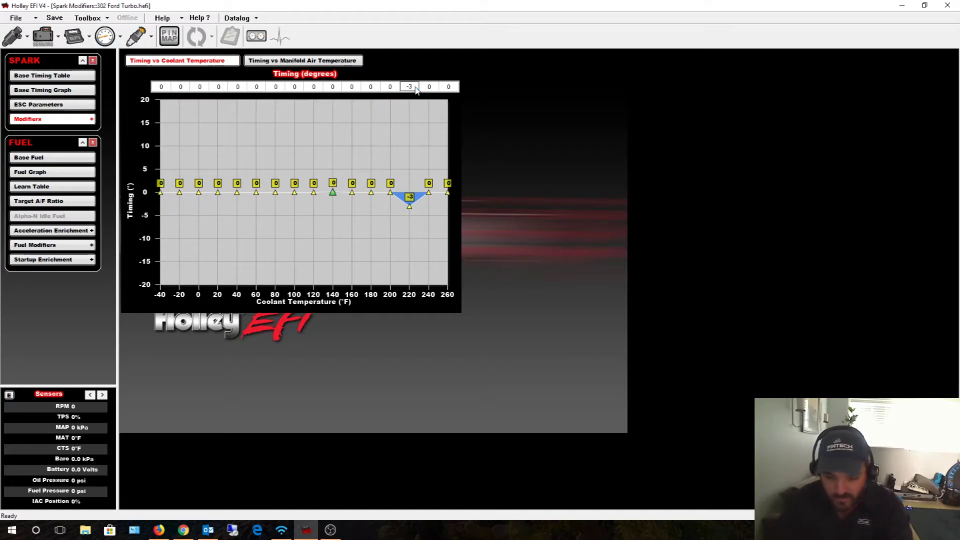
pyautogui.write('-2')
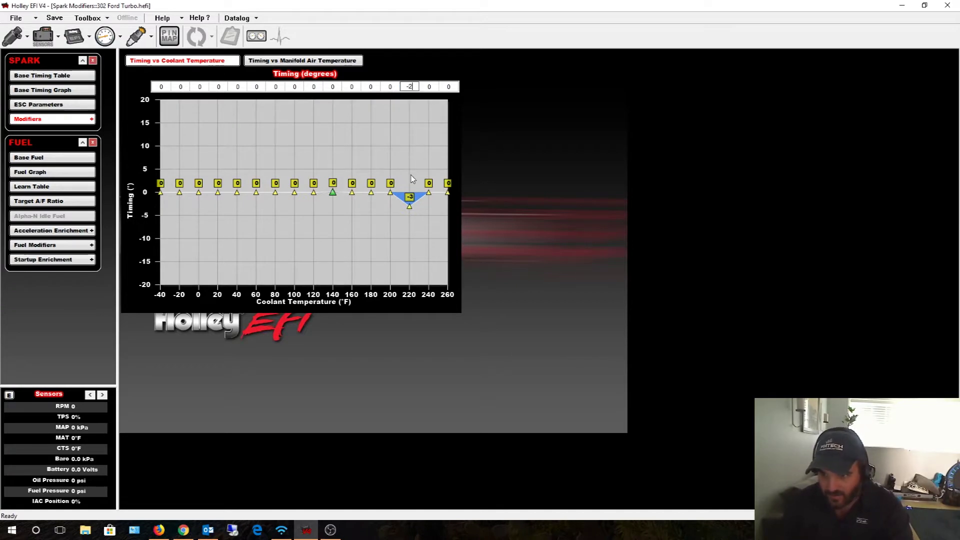
pyautogui.press('Return')
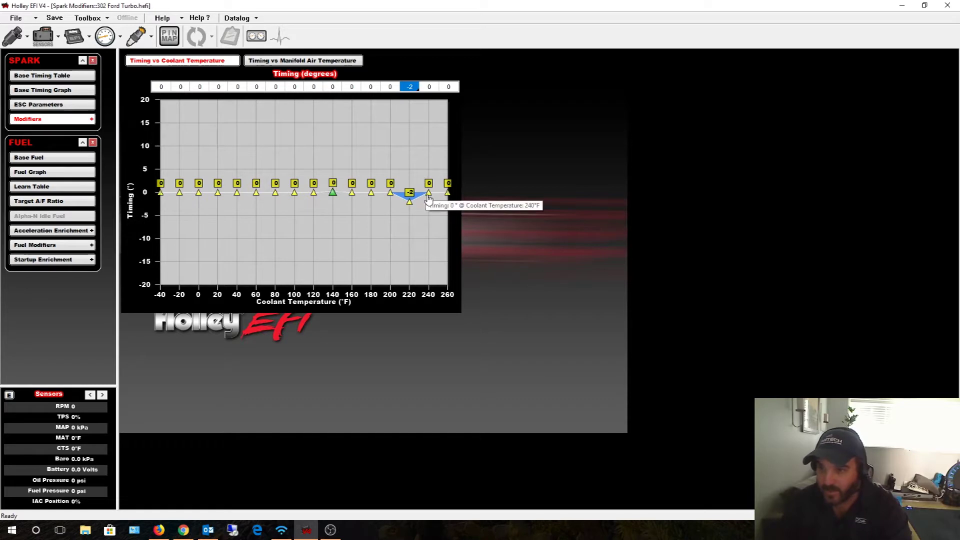
# Enter -10 at 240°F, then re-edit that cell to -5
pyautogui.click(428, 89)
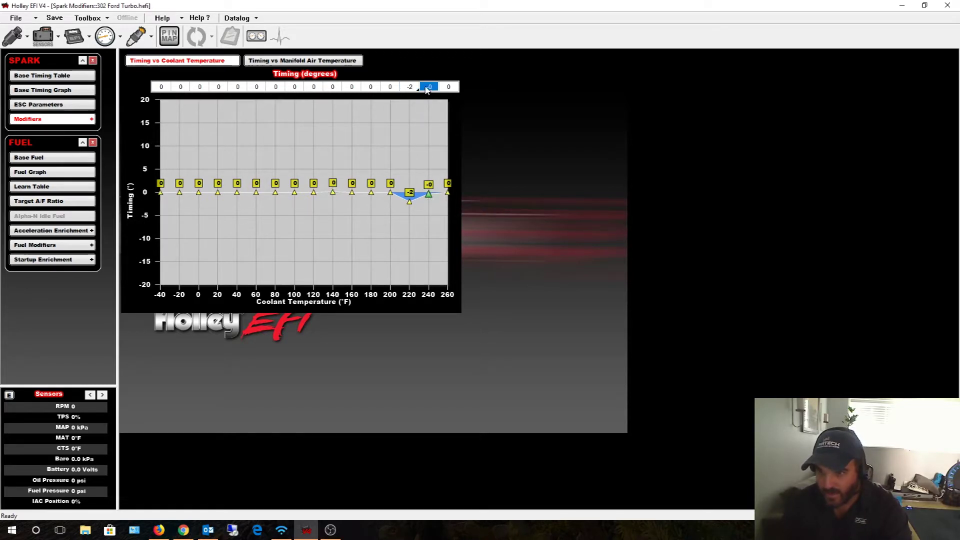
pyautogui.write('-0')
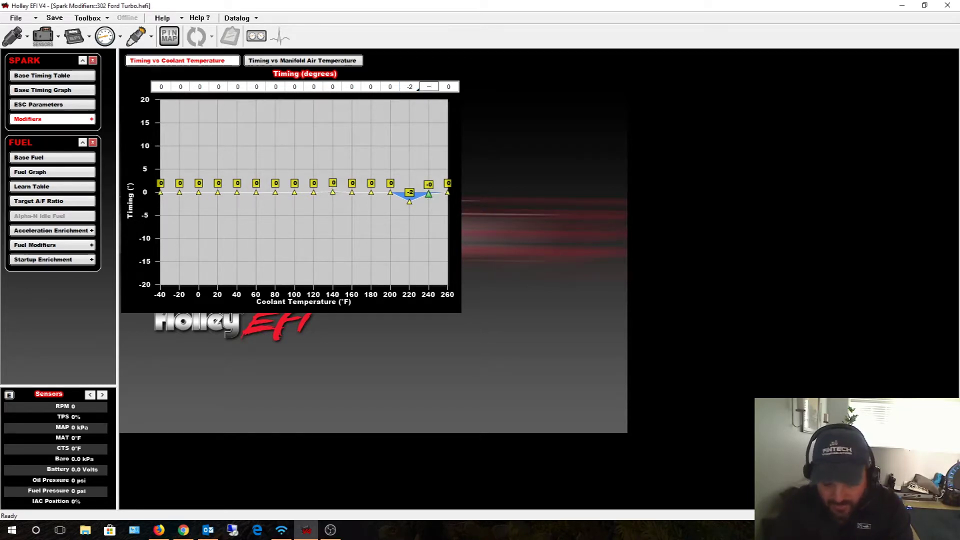
pyautogui.press('Return')
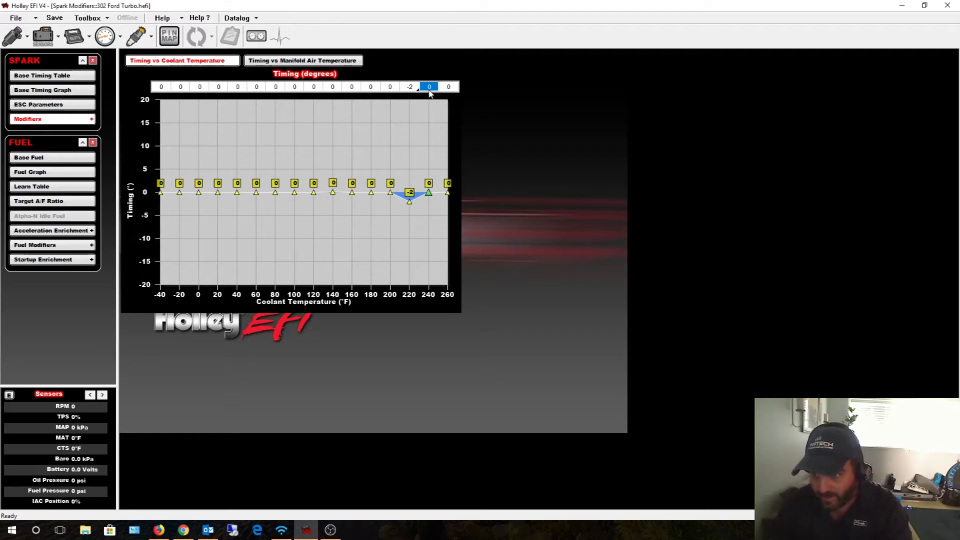
pyautogui.click(429, 90)
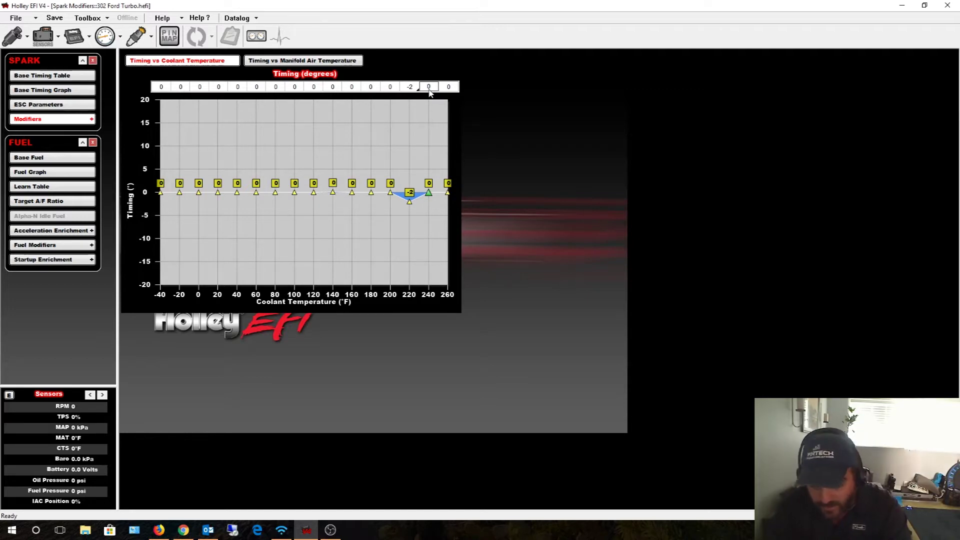
pyautogui.press('BackSpace')
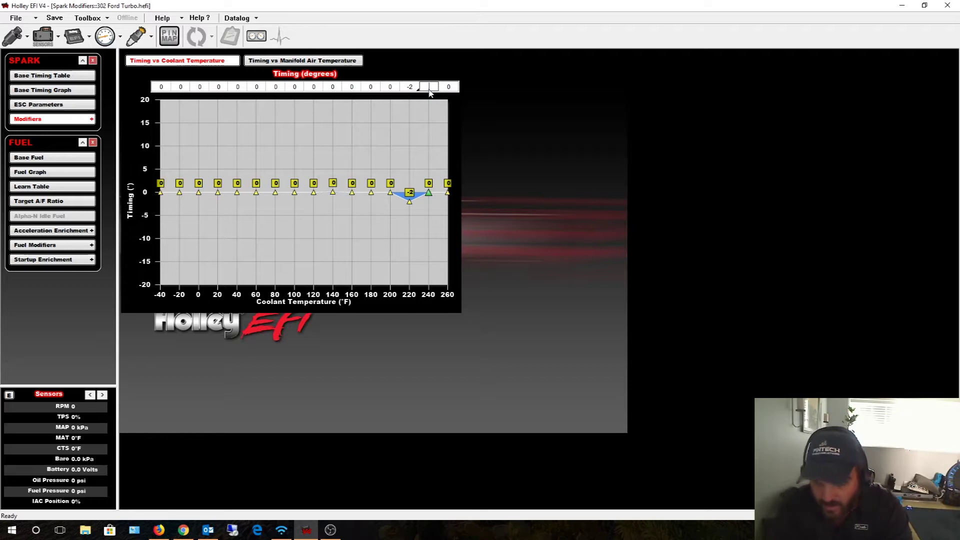
pyautogui.write('-')
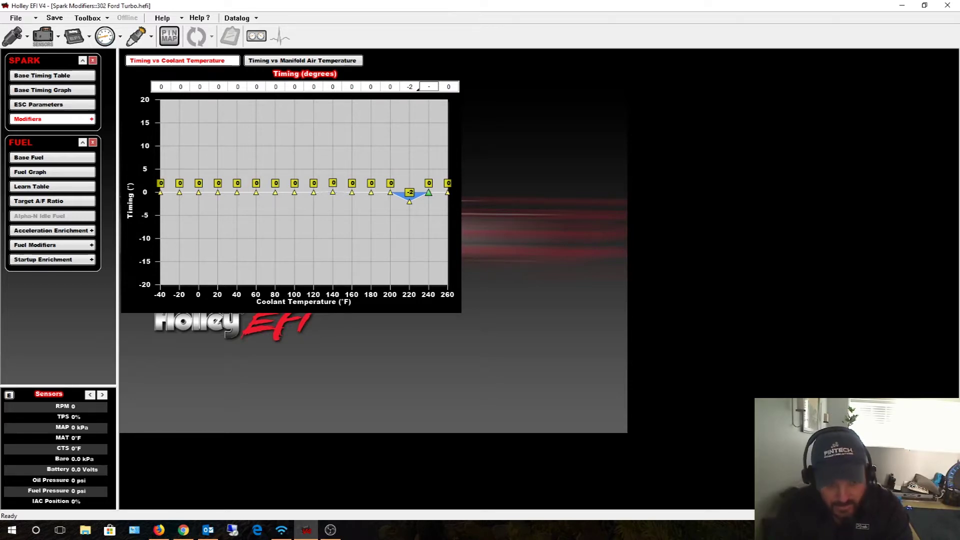
pyautogui.write('1')
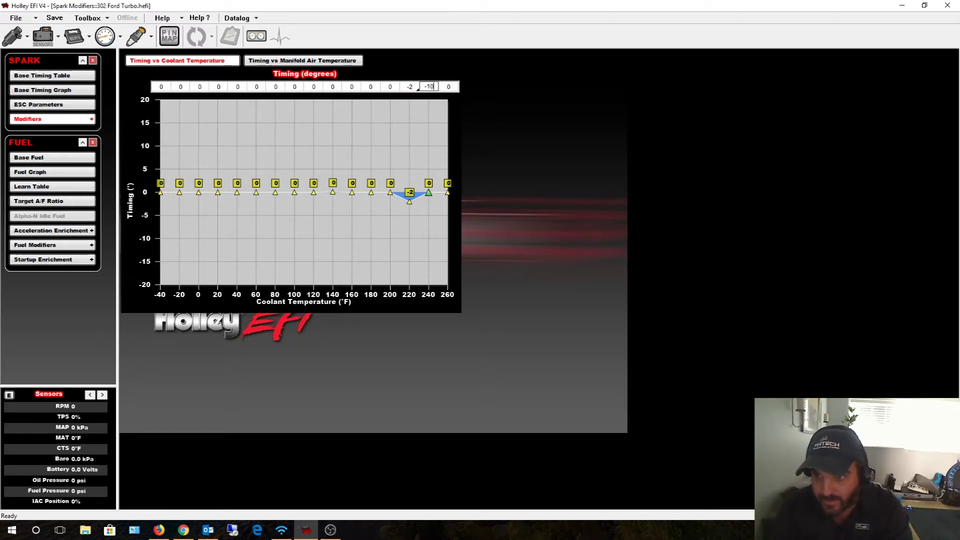
pyautogui.write('0')
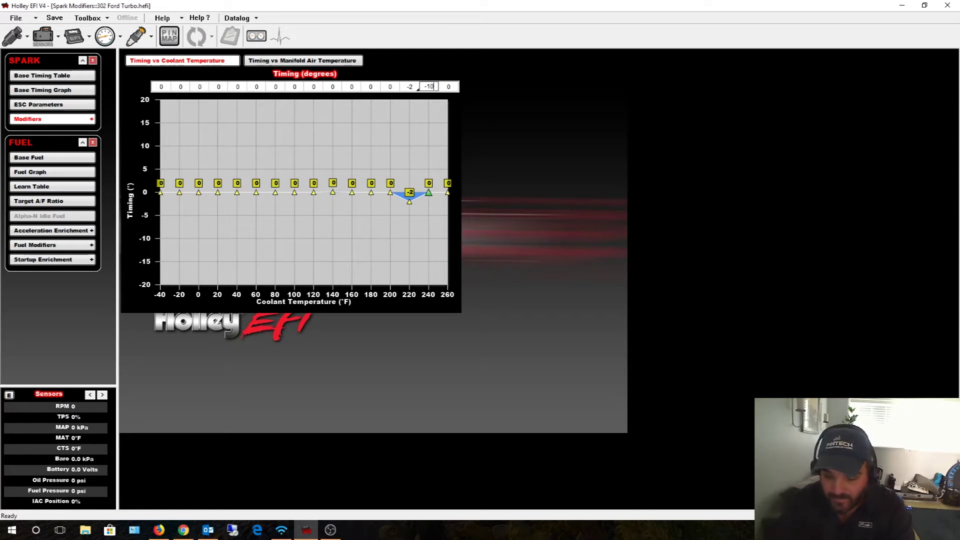
pyautogui.click(455, 88)
pyautogui.click(431, 87)
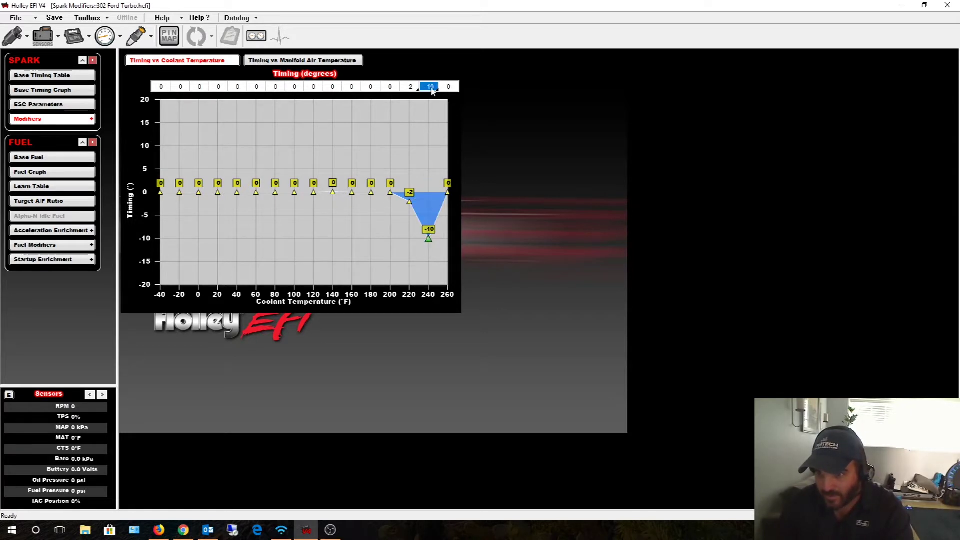
pyautogui.click(432, 88)
pyautogui.write('-1.5')
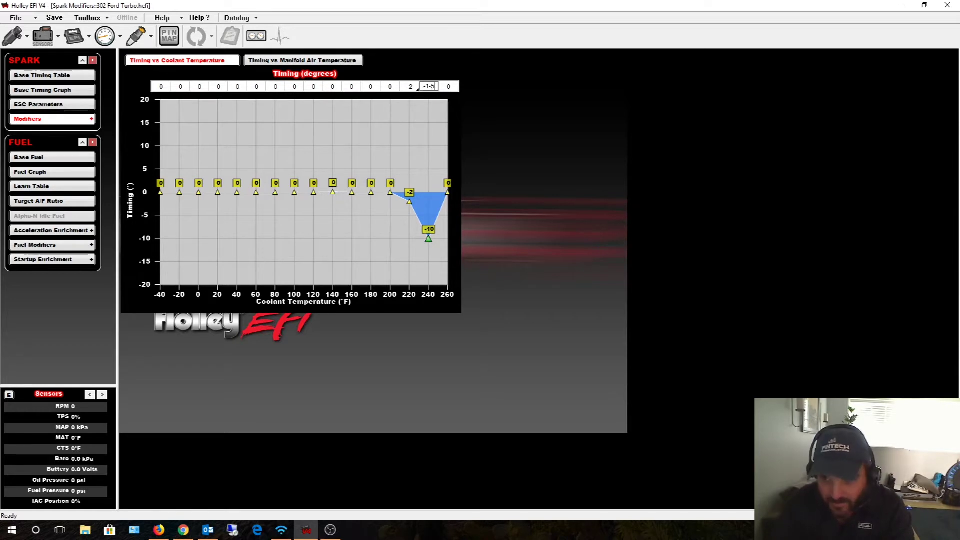
pyautogui.press('BackSpace')
pyautogui.press('BackSpace')
pyautogui.press('BackSpace')
pyautogui.press('BackSpace')
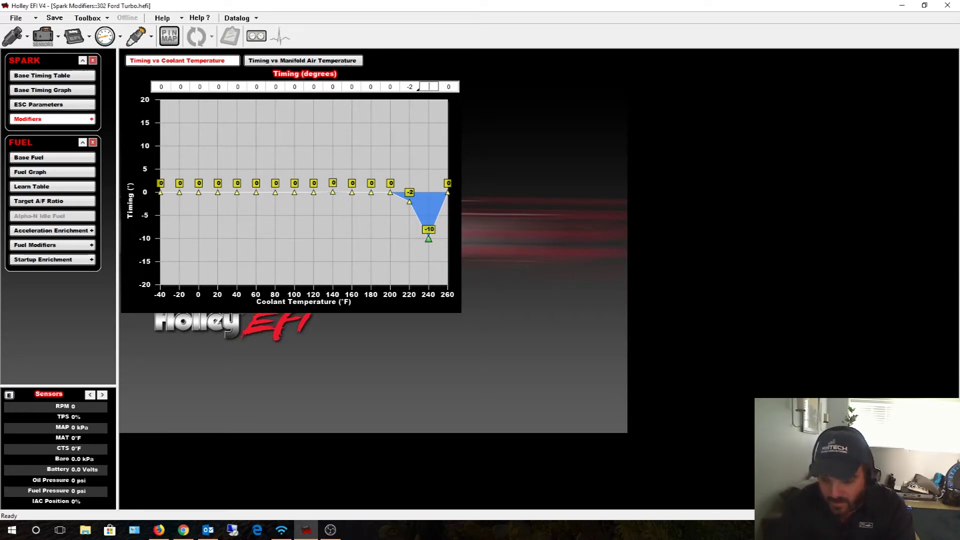
pyautogui.write('-5')
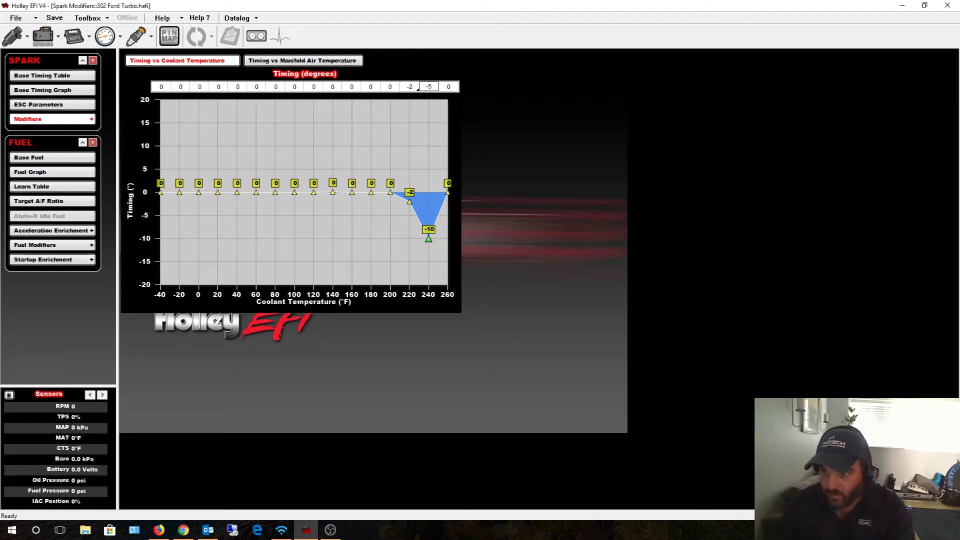
# Commit -5 degrees at 240°F and verify the graph matches the cell
pyautogui.click(457, 87)
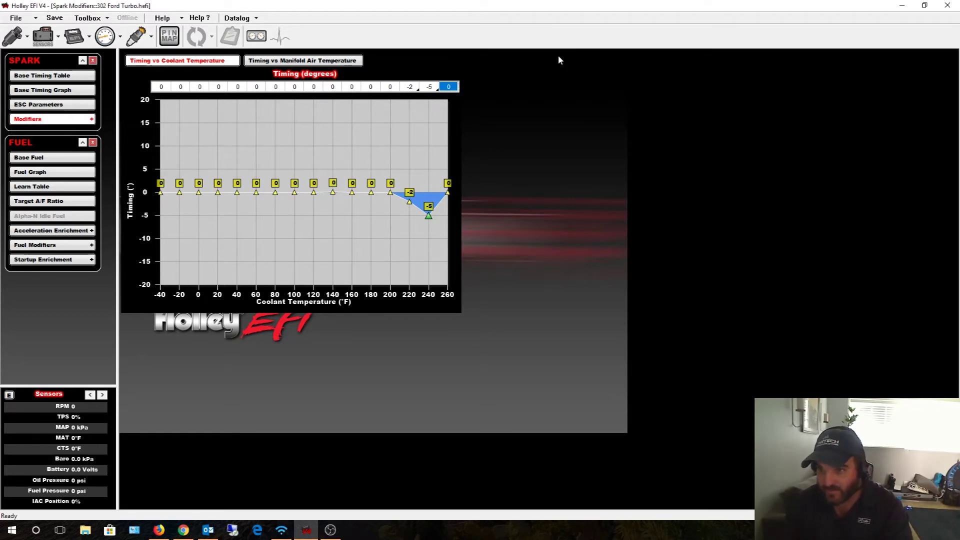
pyautogui.click(433, 88)
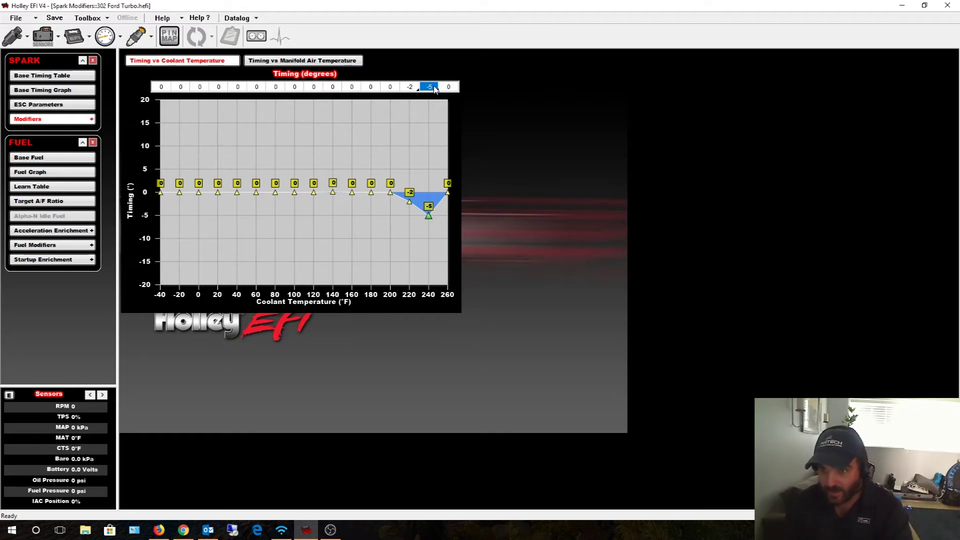
# On the Timing vs Manifold Air Temperature curve, set 170°F to -2 degrees
pyautogui.click(300, 62)
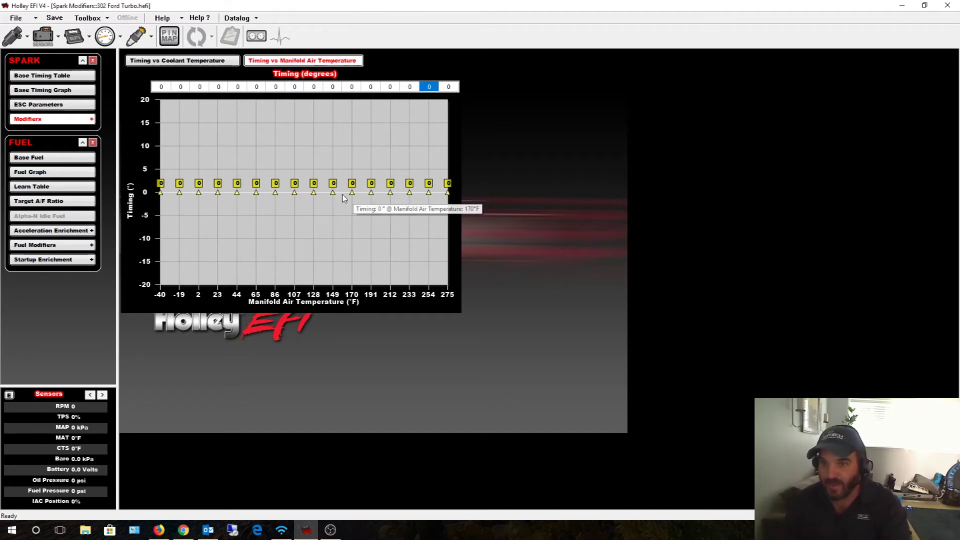
pyautogui.click(339, 88)
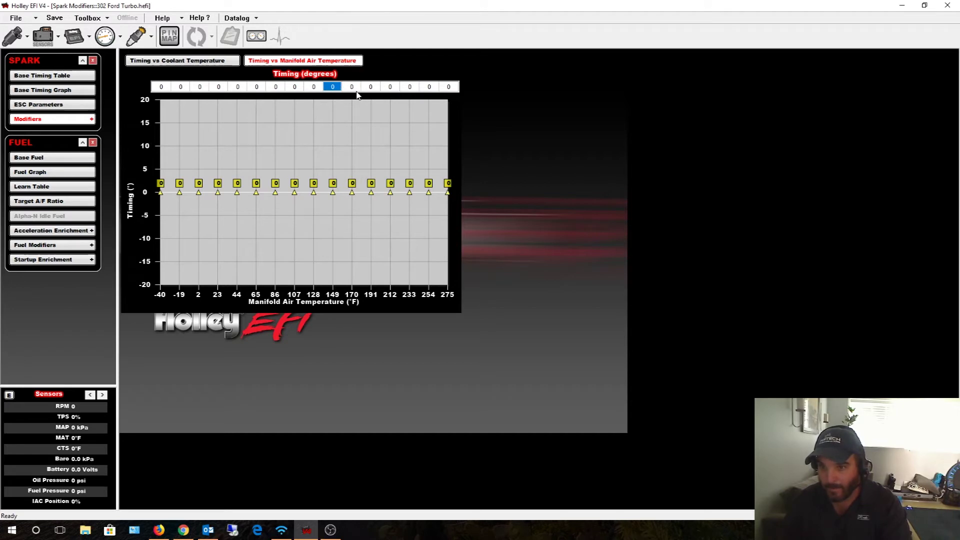
pyautogui.click(355, 90)
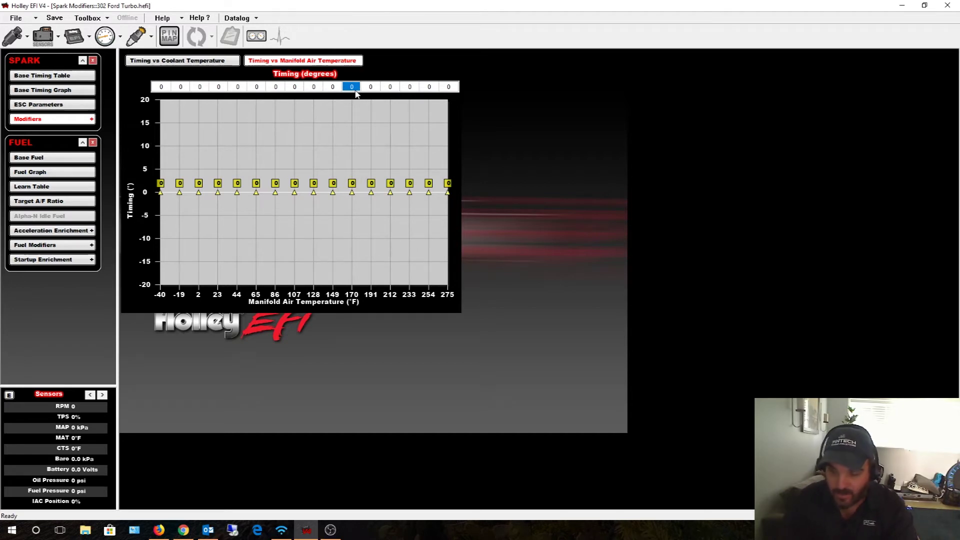
pyautogui.write('-')
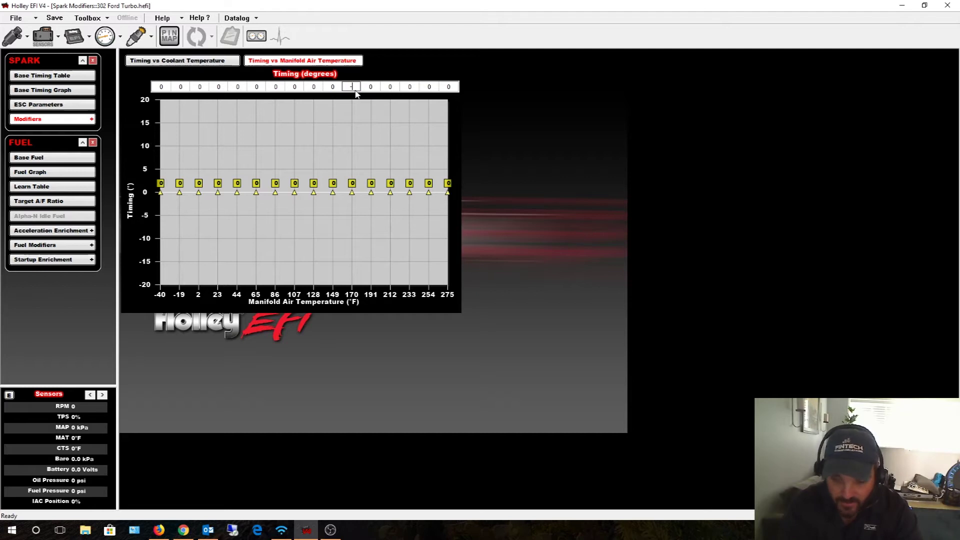
pyautogui.write('2')
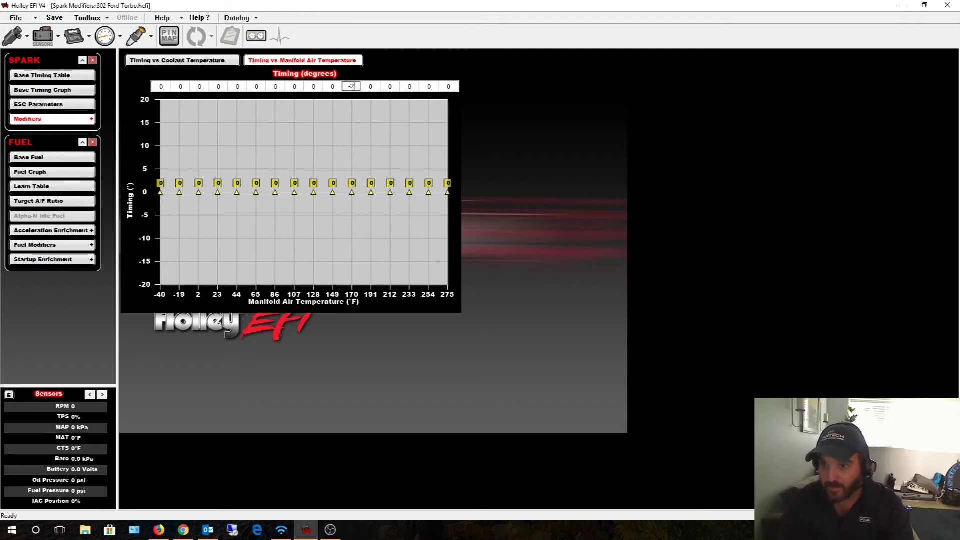
pyautogui.click(373, 88)
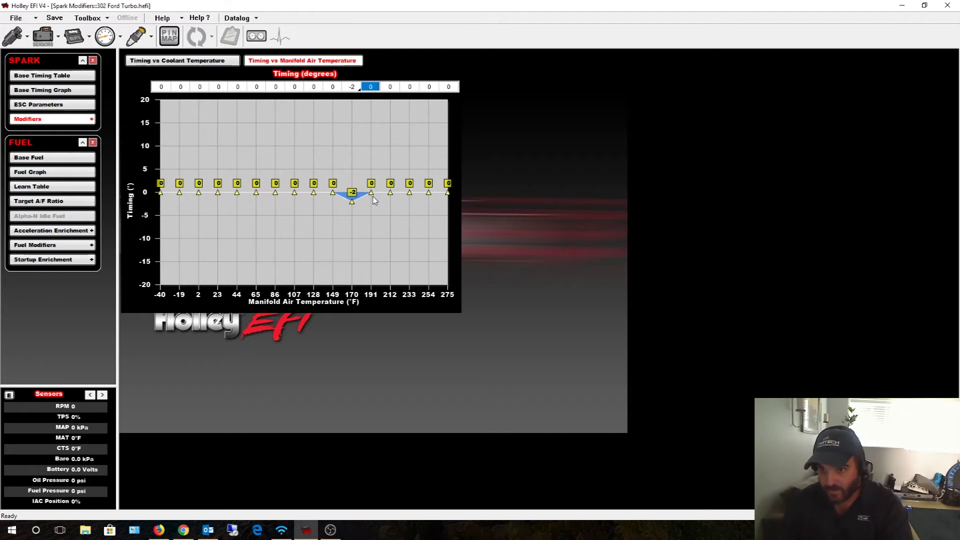
# Drag the 191°F through 275°F timing points down to -3 degrees
pyautogui.moveTo(374, 197); pyautogui.dragTo(372, 206)
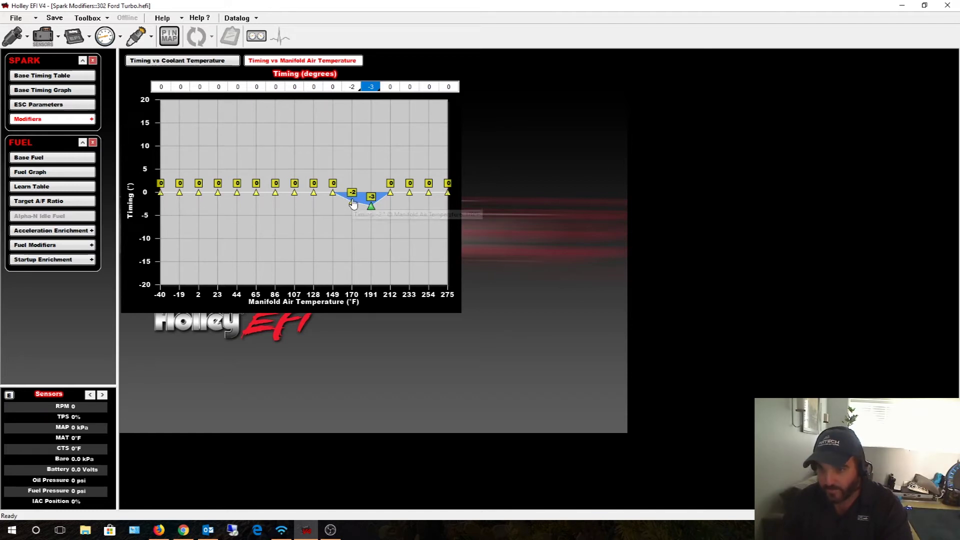
pyautogui.moveTo(391, 193); pyautogui.dragTo(429, 208)
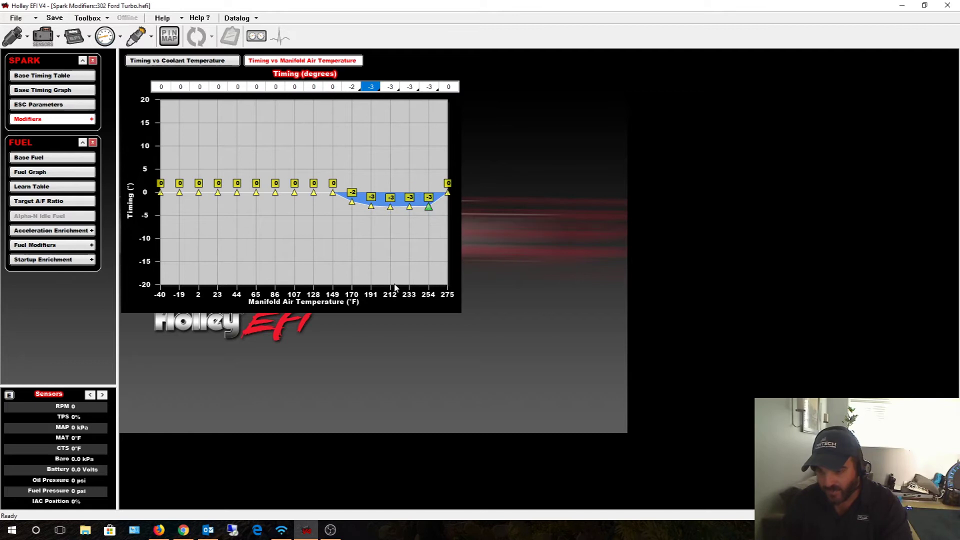
pyautogui.moveTo(449, 200); pyautogui.dragTo(448, 209)
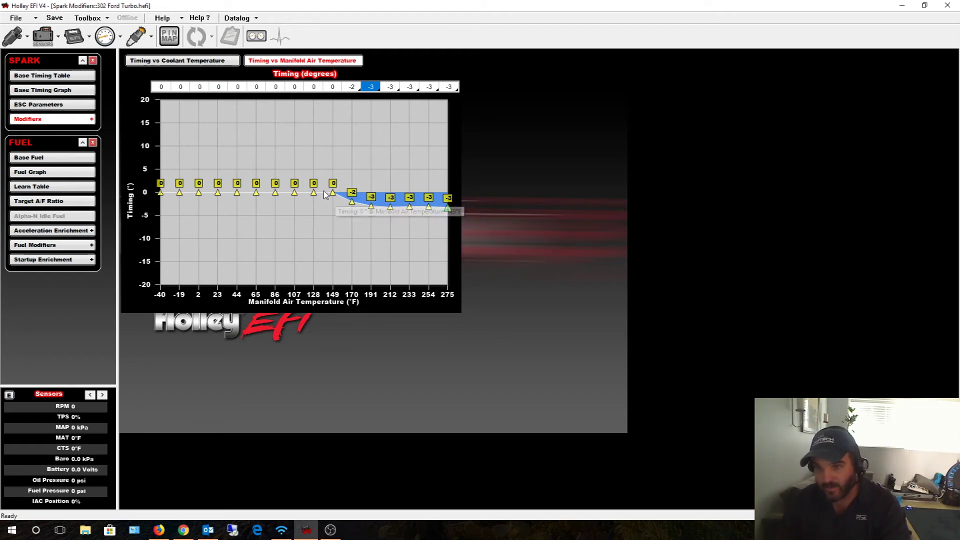
# Check that the manifold air temperature curve holds -3 degrees at 275°F
pyautogui.moveTo(333, 195)
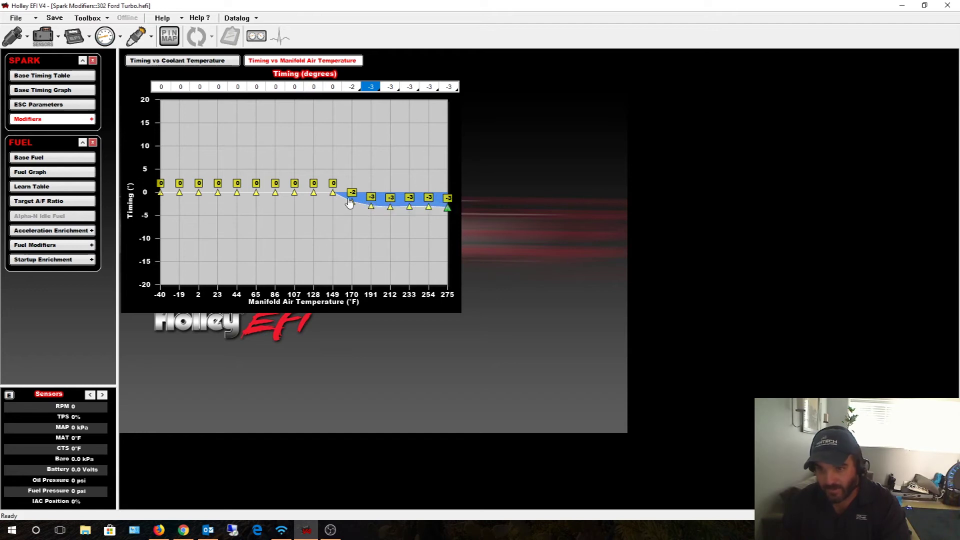